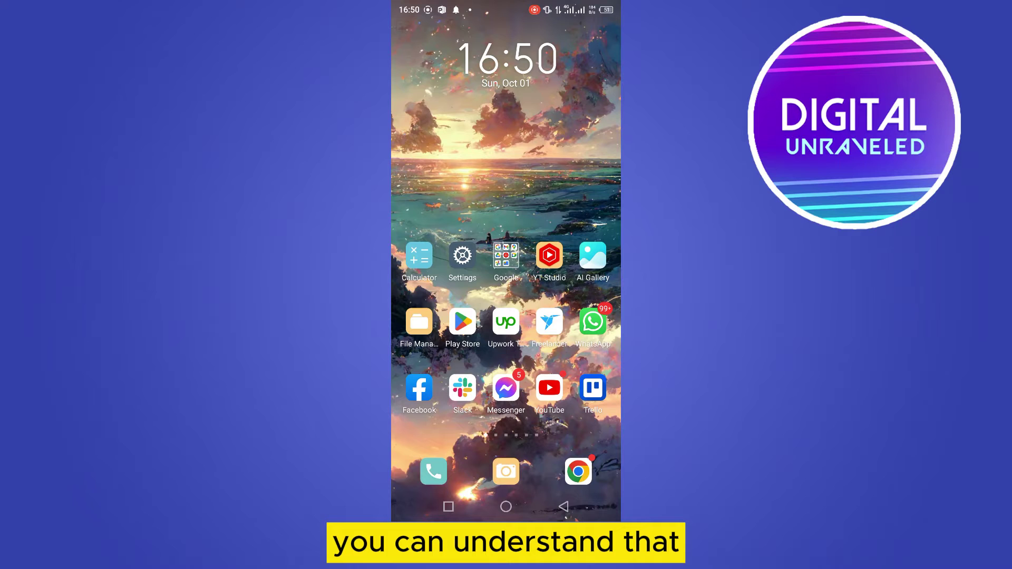
Open youtube.com in Chrome and switch the browser to Desktop site mode.
click(578, 472)
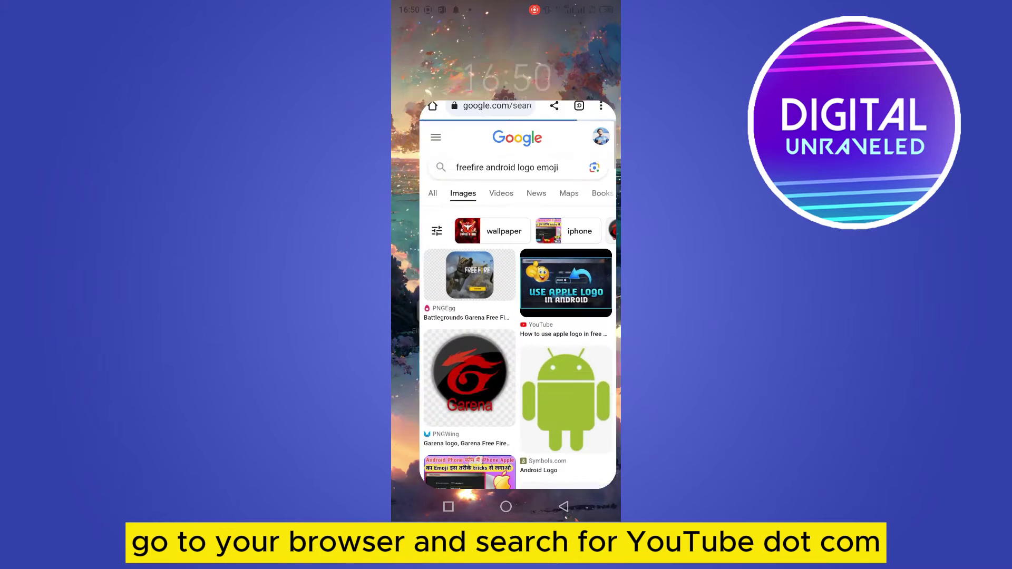
click(482, 39)
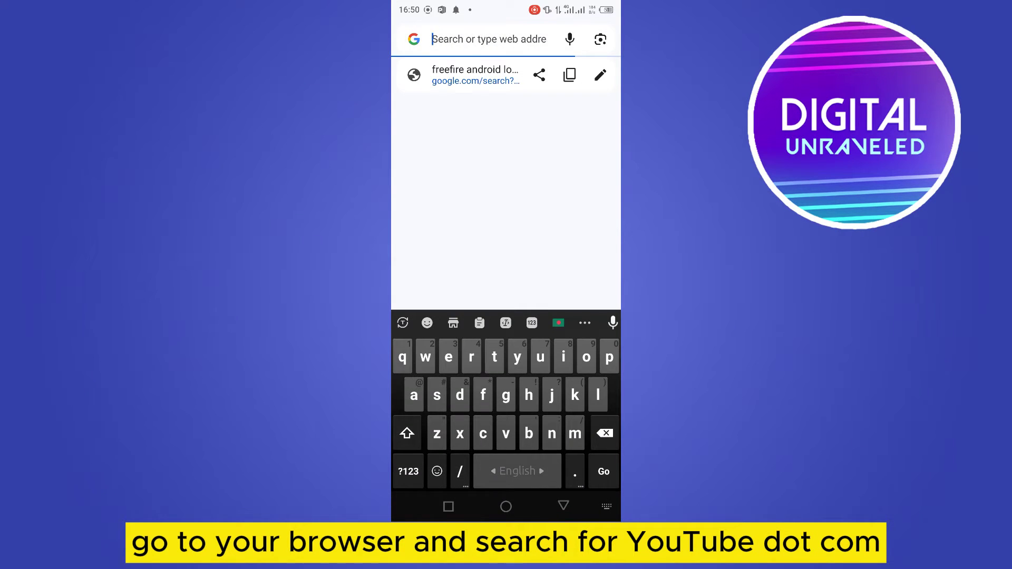
text(you)
key(Return)
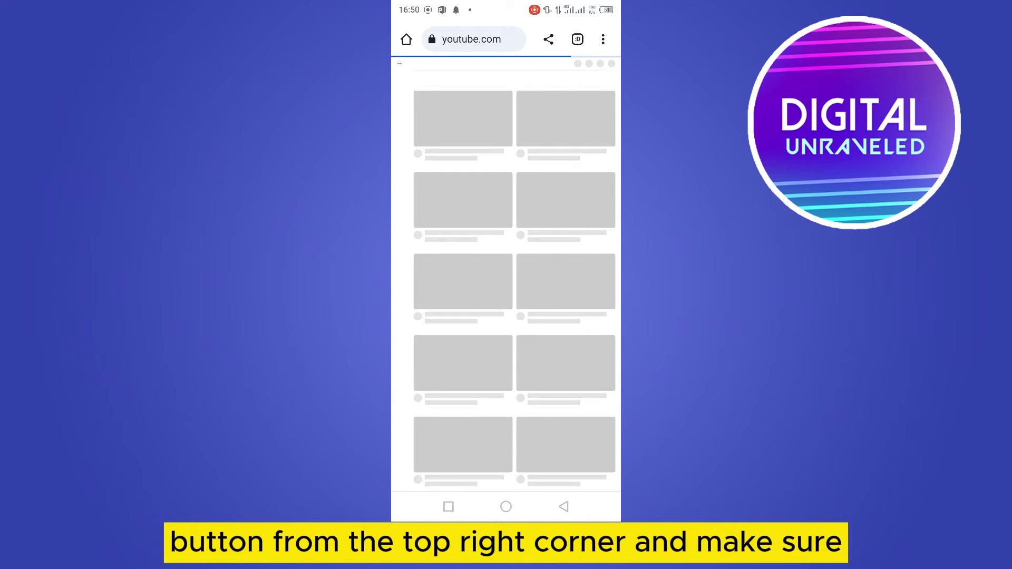
click(602, 38)
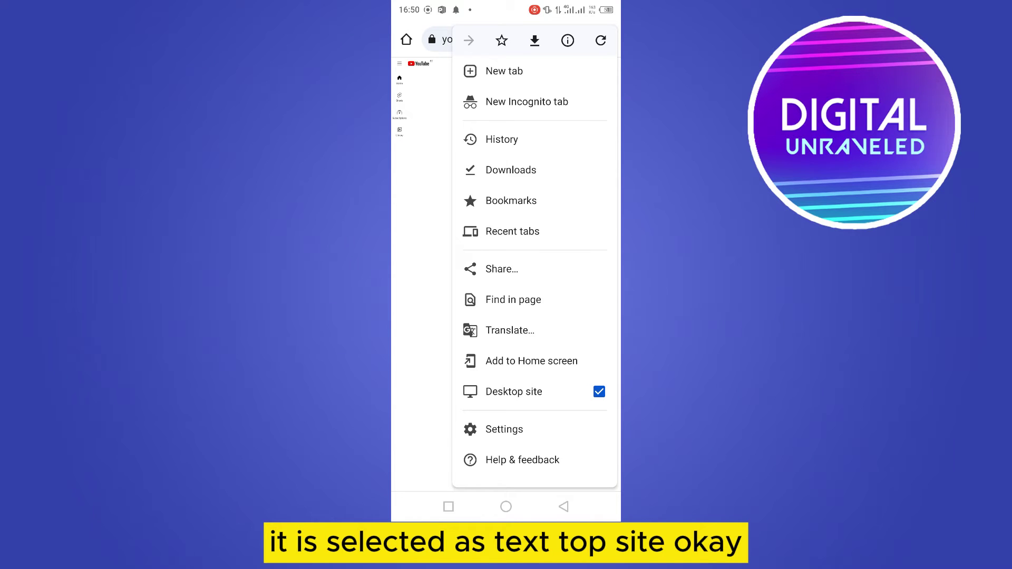
key(Escape)
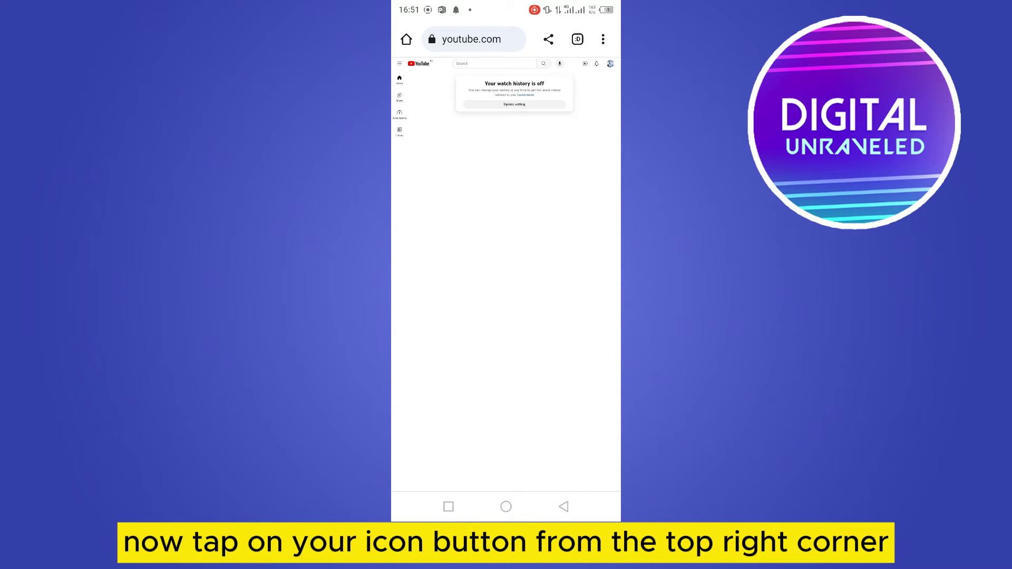
Open YouTube's account Settings from the profile avatar menu.
click(610, 64)
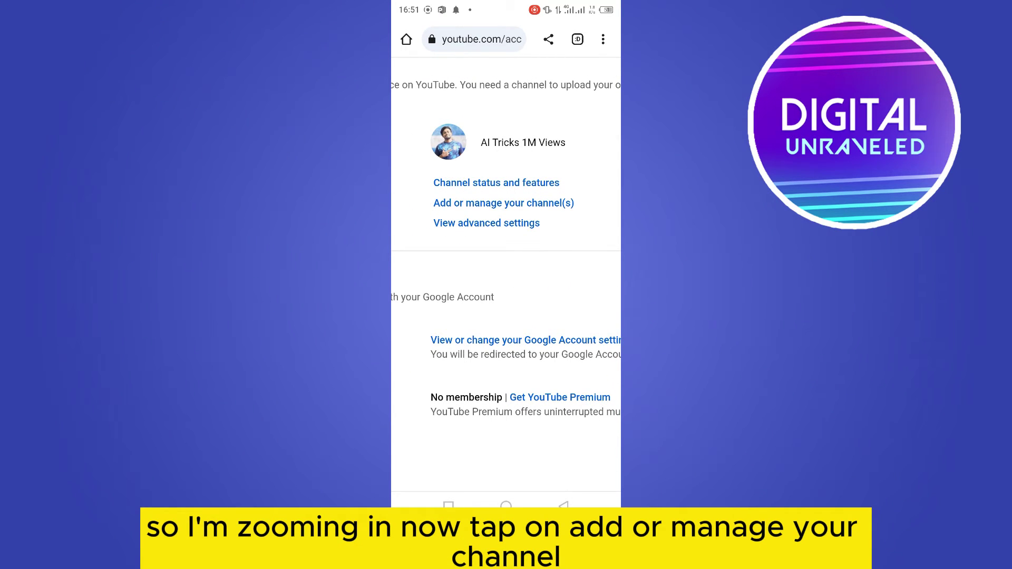
Open 'Add or manage your channel(s)' to reach the Create your channel name form.
click(504, 203)
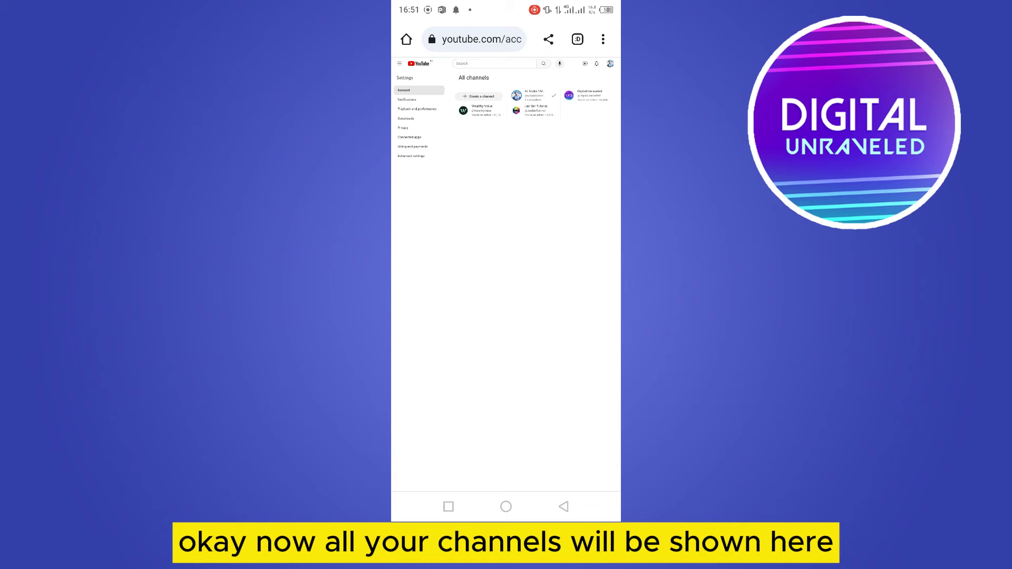
scroll(474, 104, up, 5)
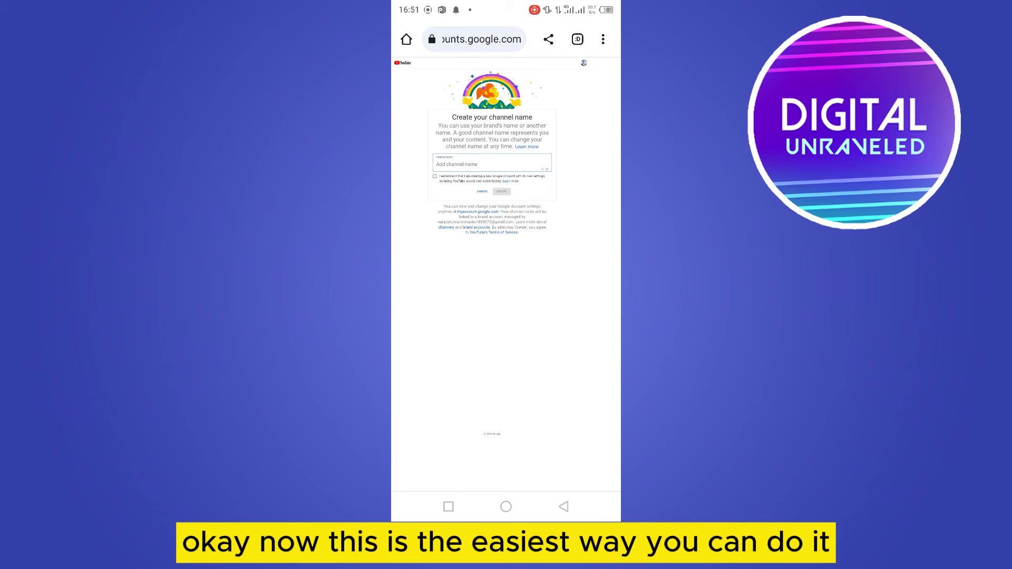
scroll(506, 158, up, 3)
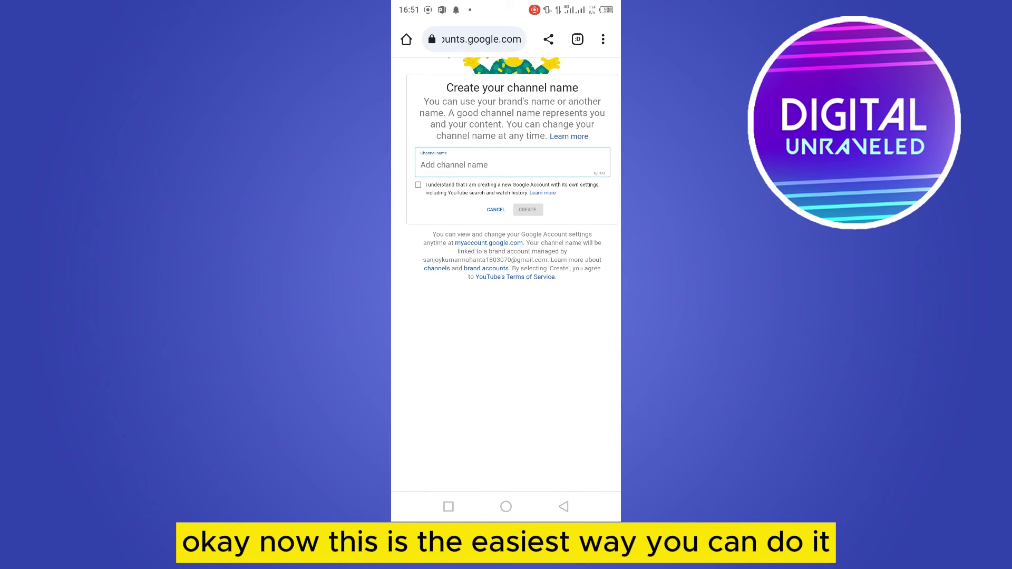